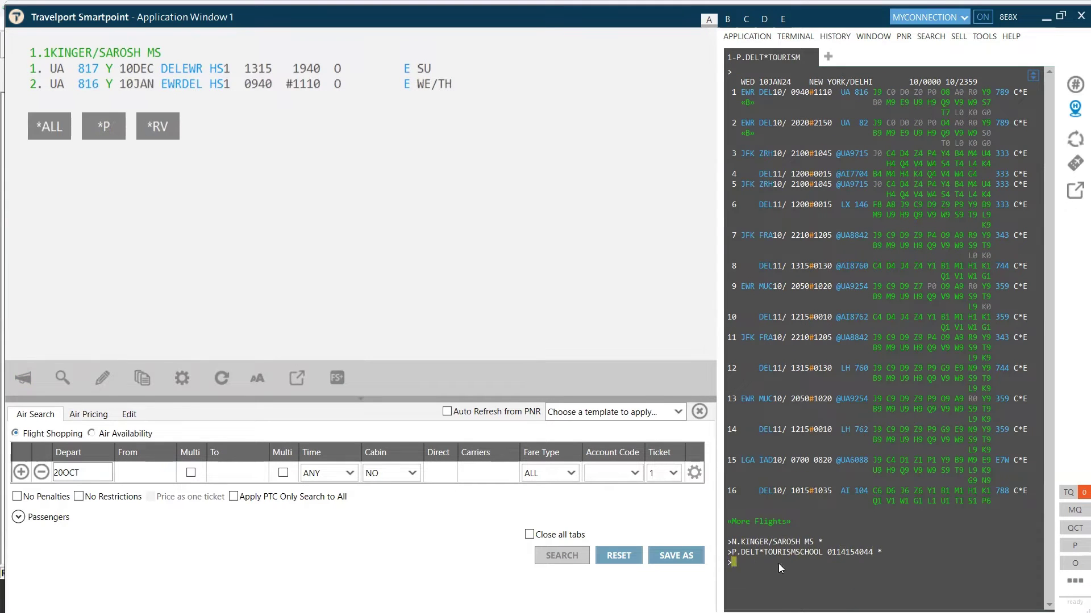
Enter the ER, FQ, FQBBK and ER entries in the terminal
type("ER")
key("Return")
type("FQ")
key("Return")
type("FQBBK")
key("Return")
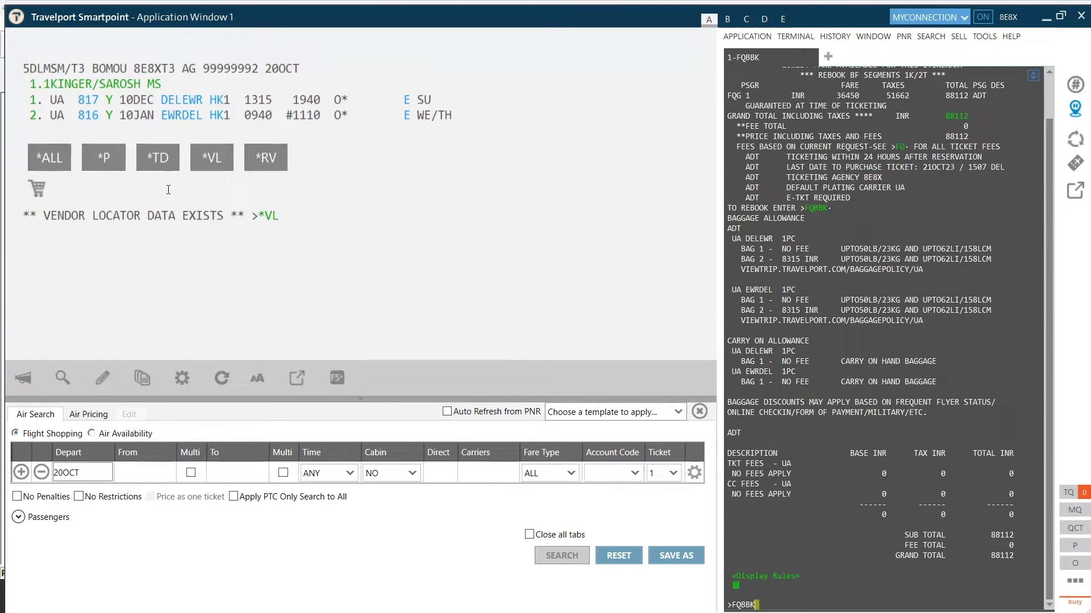
type("ER")
key("Return")
Sign on to Galileo with the sign-on ID and password, declining the e-mail prompt
type("TMU1FS/Z0/EB NRF")
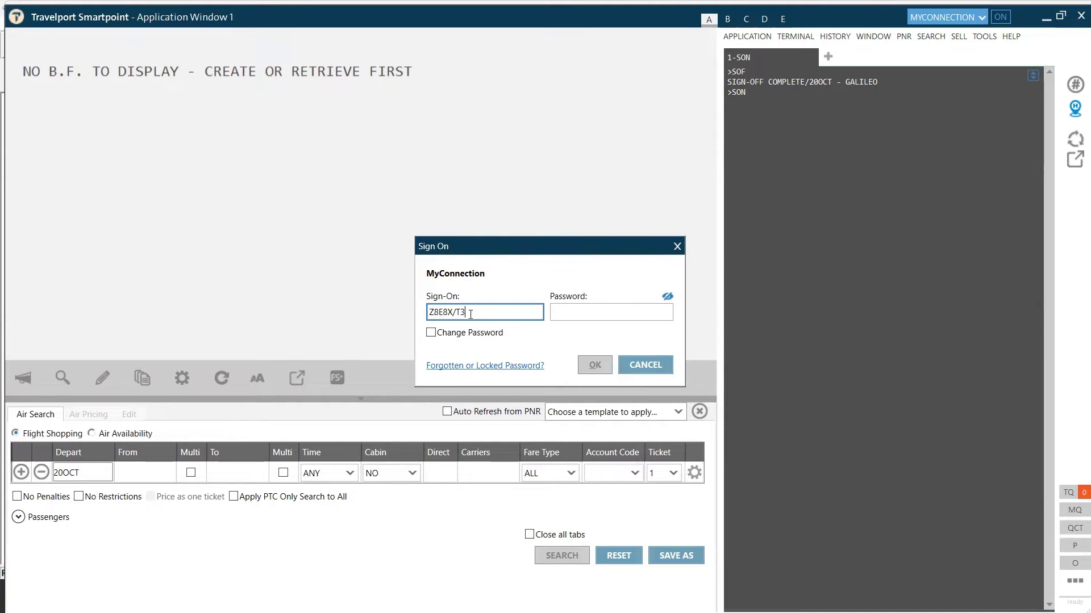
key("Tab")
type("•••••••••")
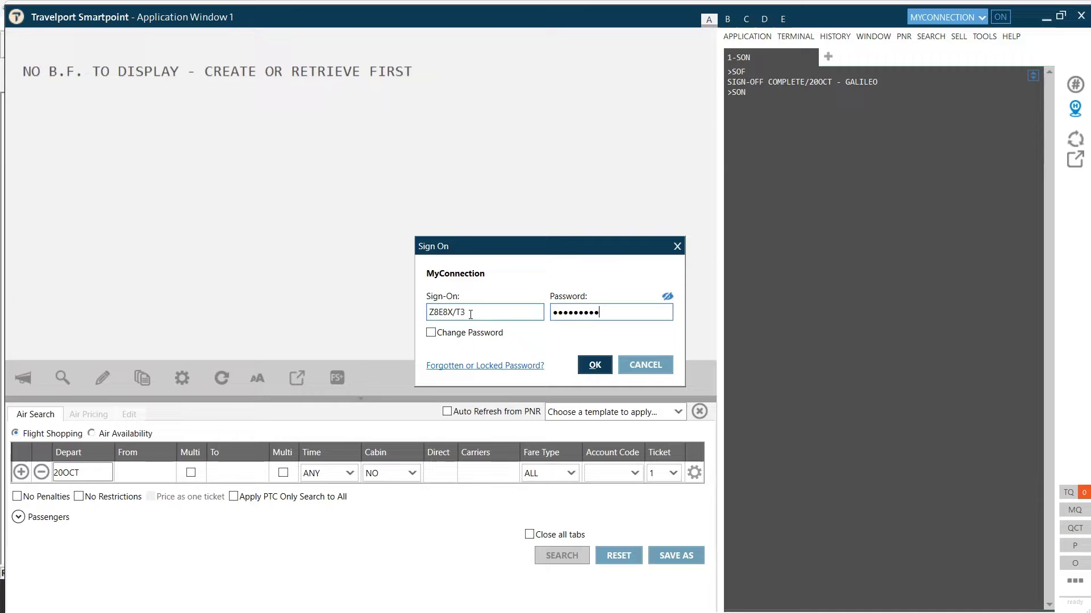
left_click(604, 361)
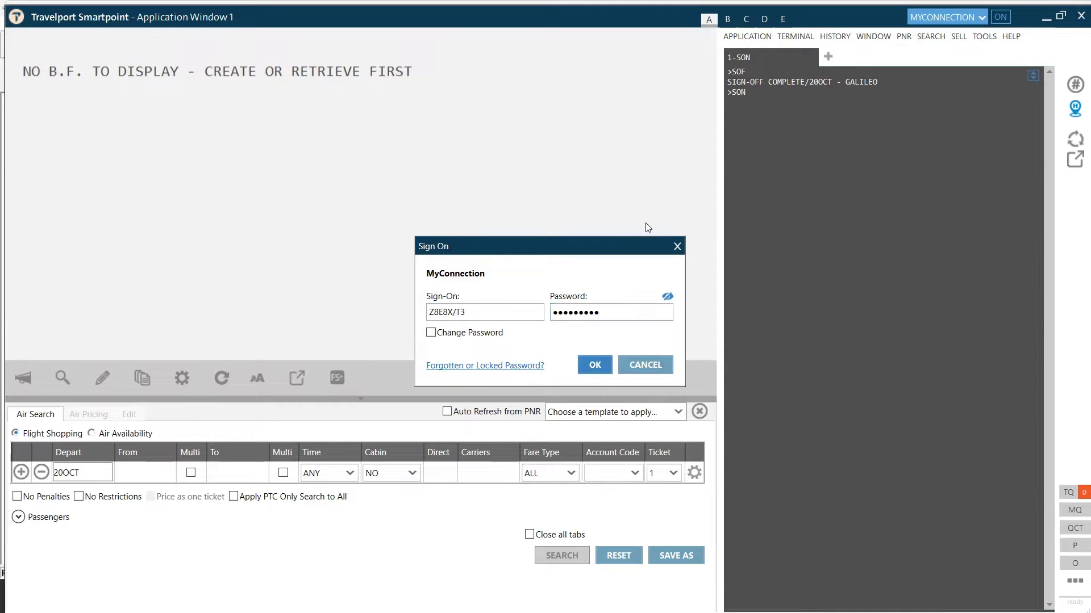
left_click(647, 357)
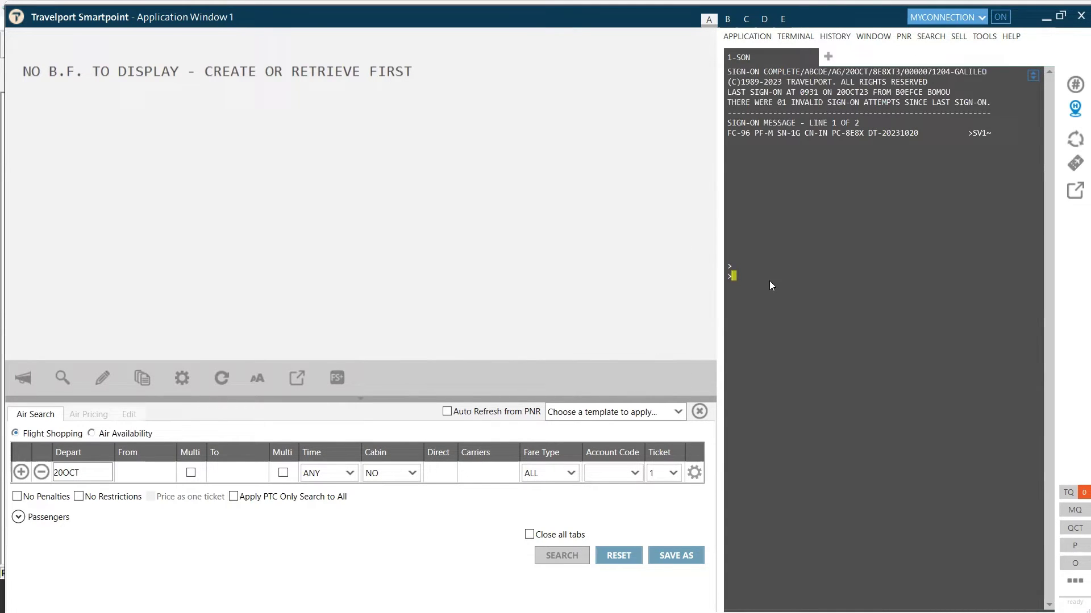
Encode Delhi as DEL and New York as NYC using .CEDELHI and .CENEW YORK
type(".CE")
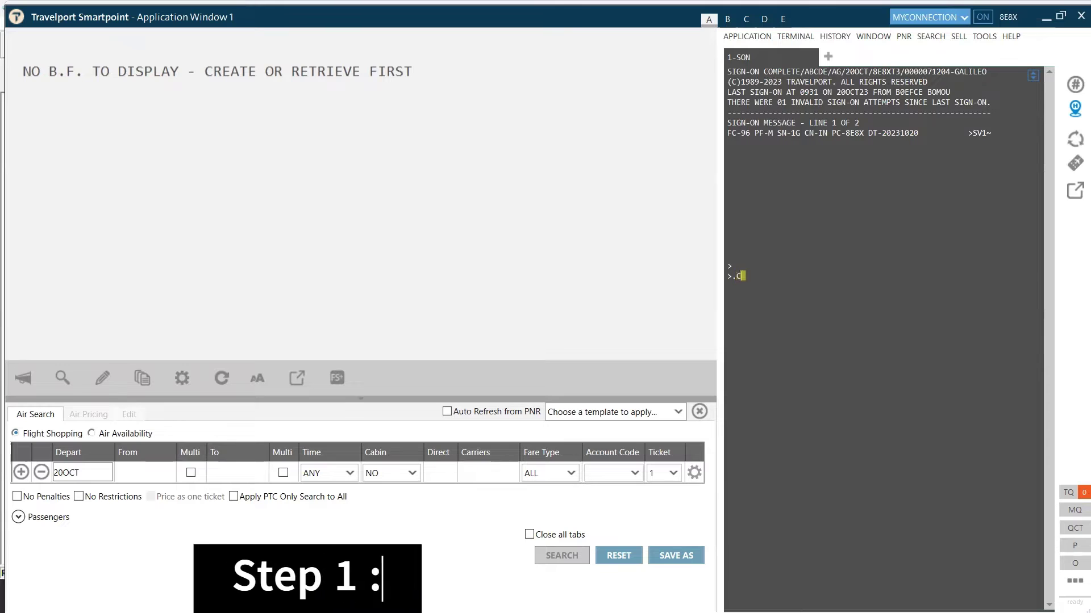
type("DELHI")
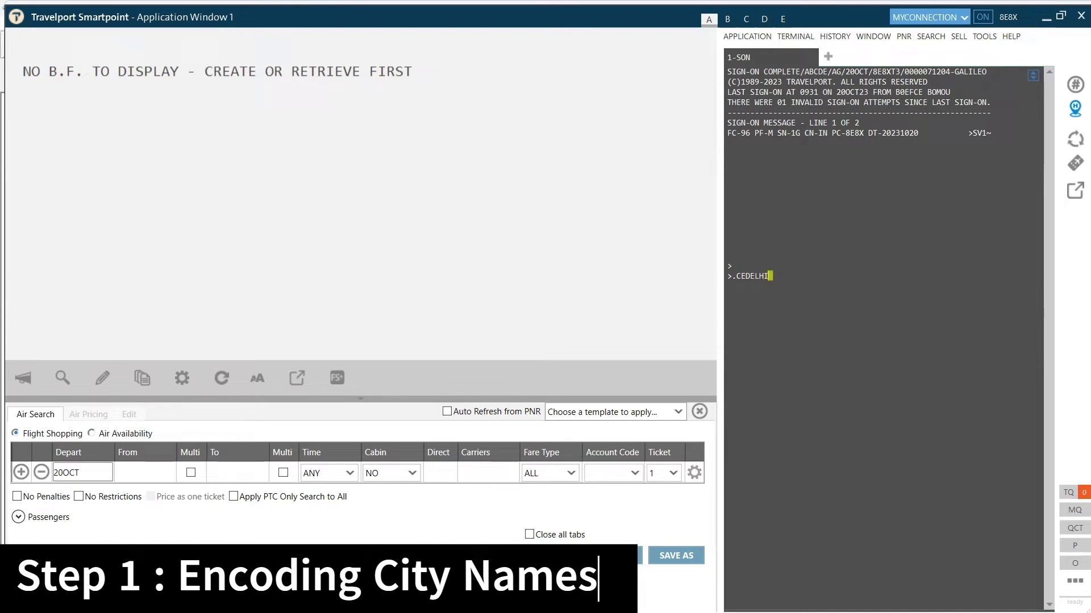
key("Return")
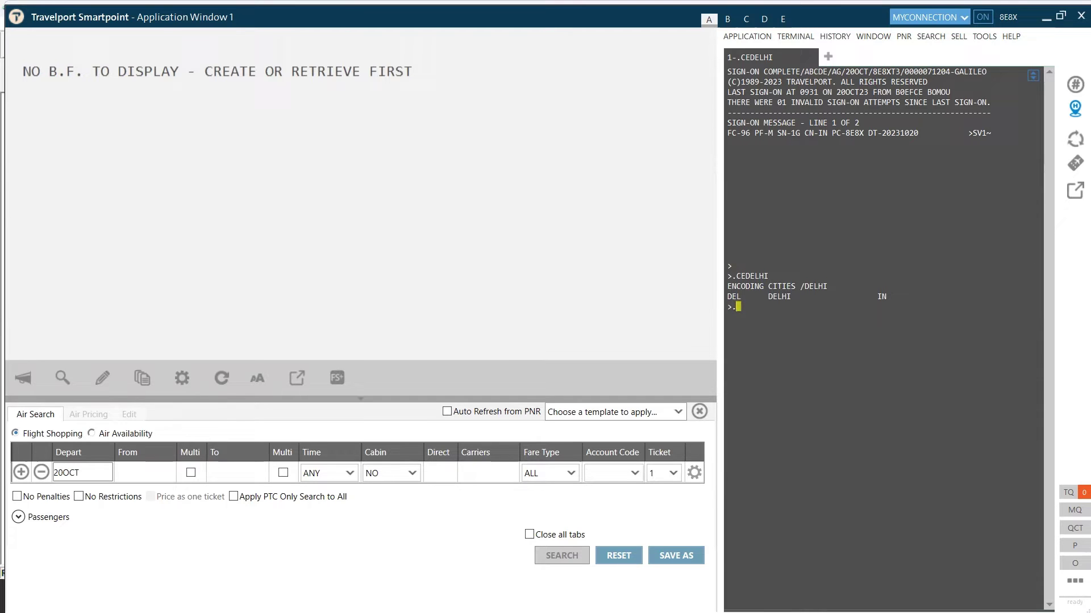
type(".CENEW YORK")
key("Return")
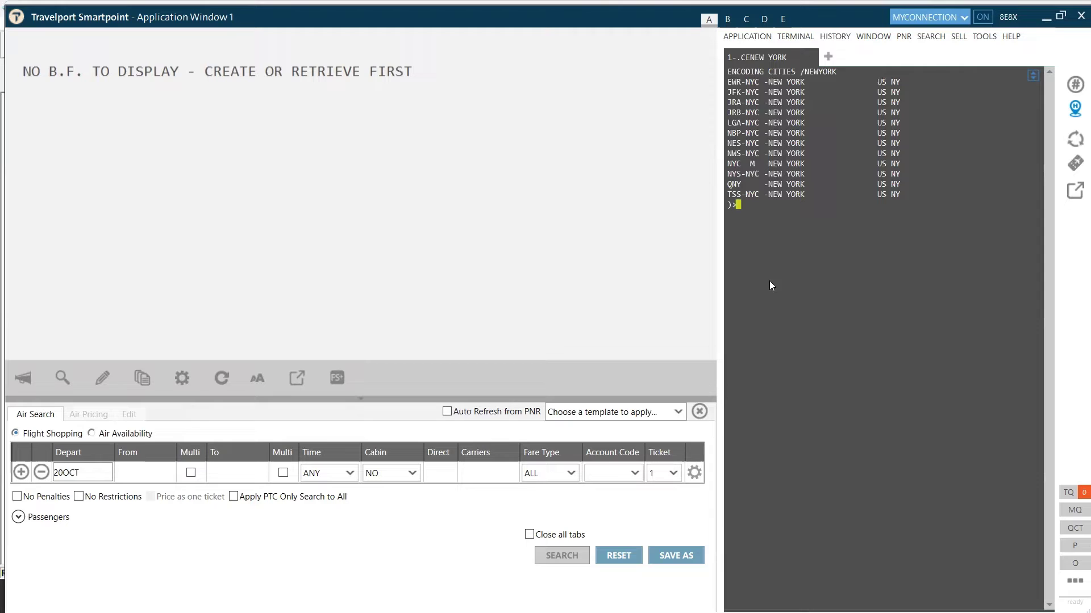
left_click_drag(727, 163, 796, 166)
left_click(780, 225)
type("A10DECDEL")
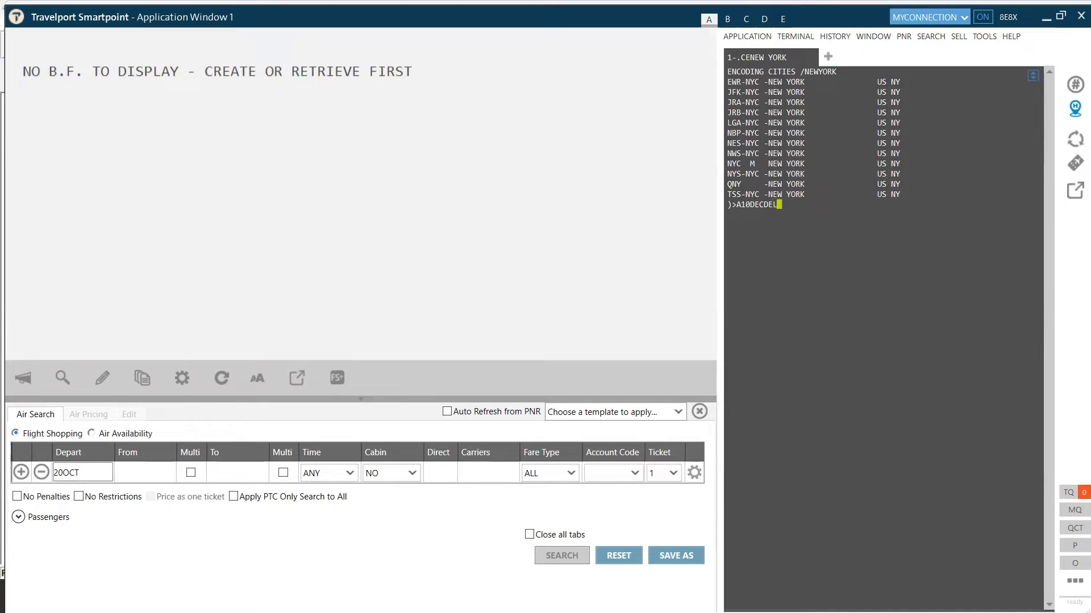
type("NYC")
Show 10 December Delhi–New York availability and sell one Y seat on UA 817 to Newark
key("Return")
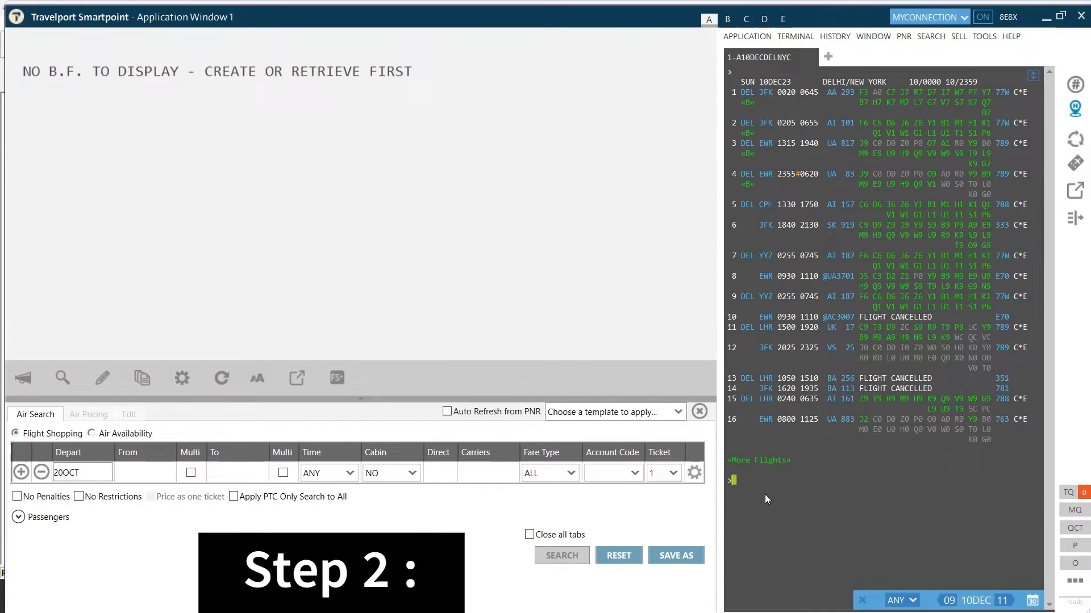
type("N1Y")
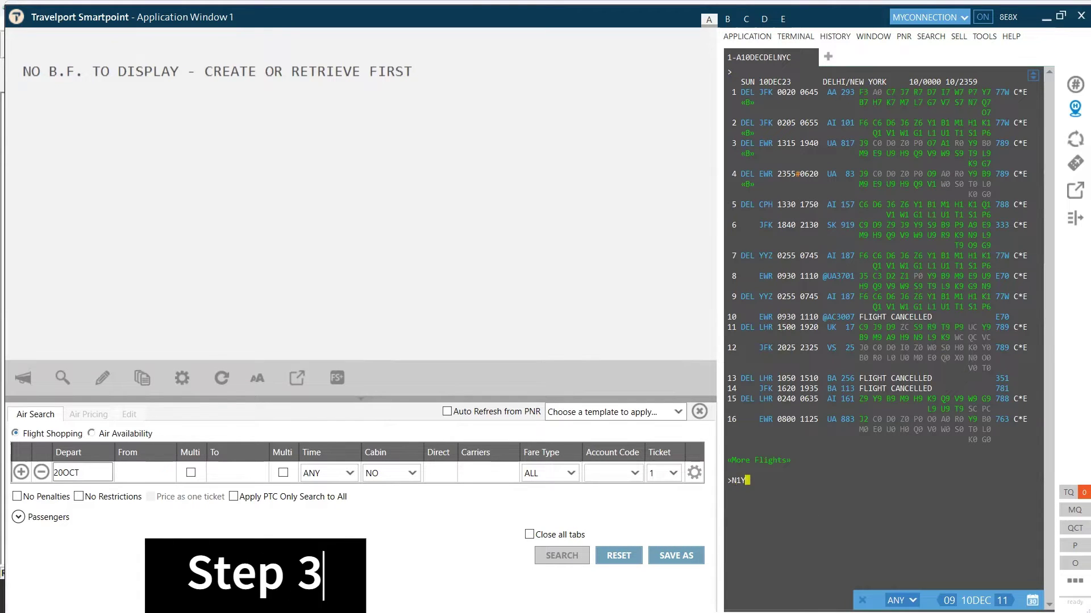
type("2")
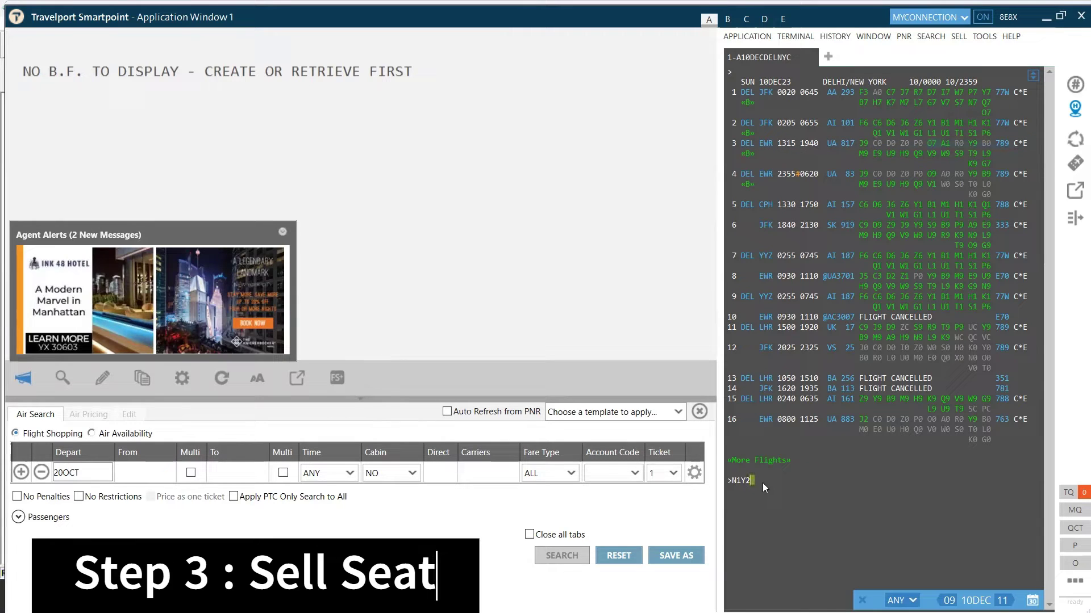
key("BackSpace")
type("3")
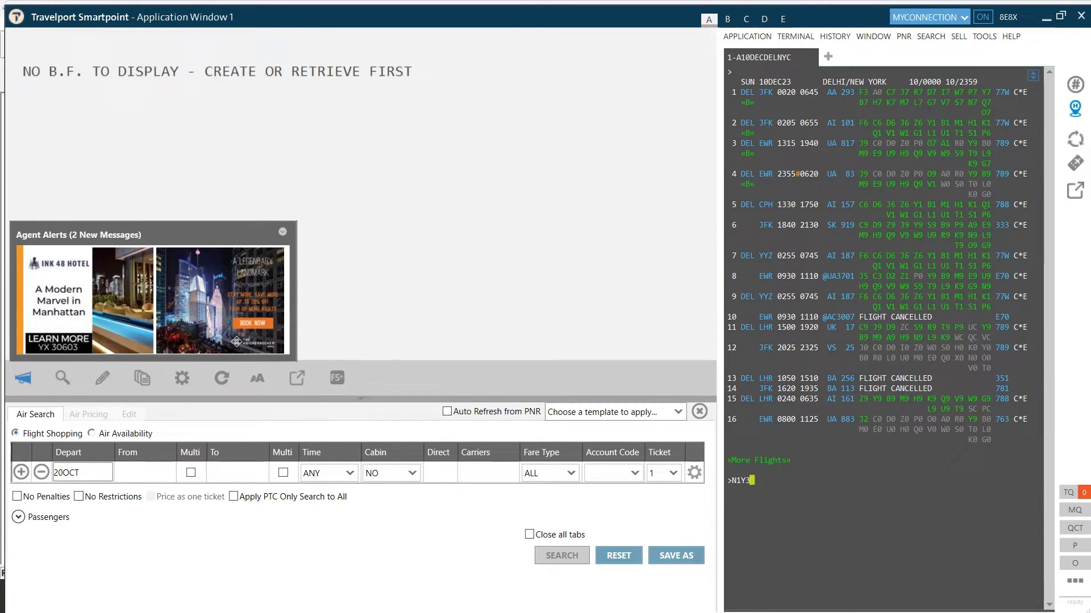
key("Return")
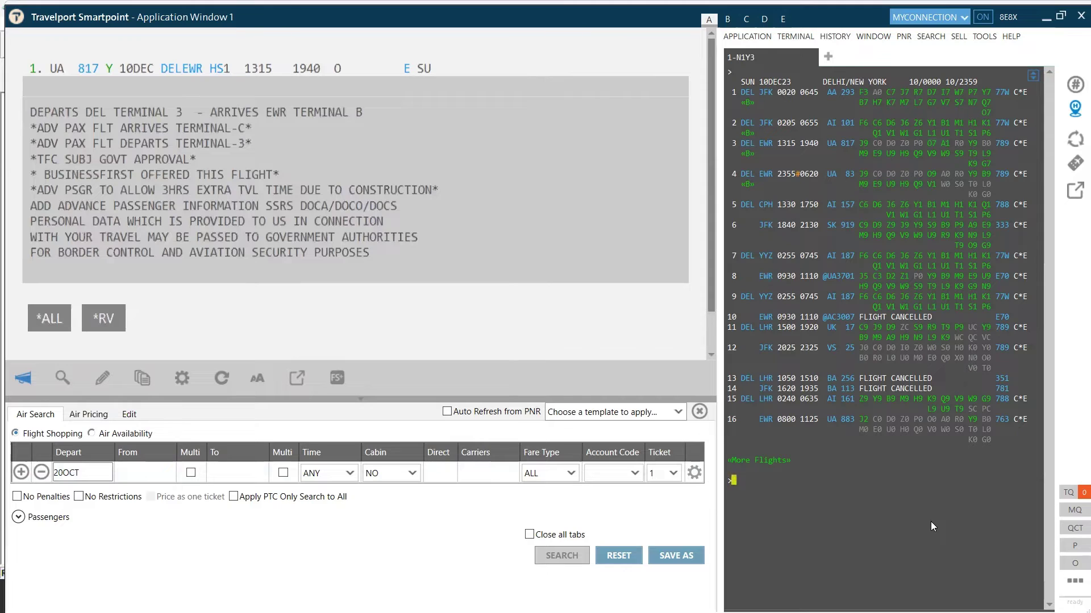
Show United's 10 January Newark–Delhi availability and sell one Y seat on UA 816
type("A10JANNYCDEL/UA")
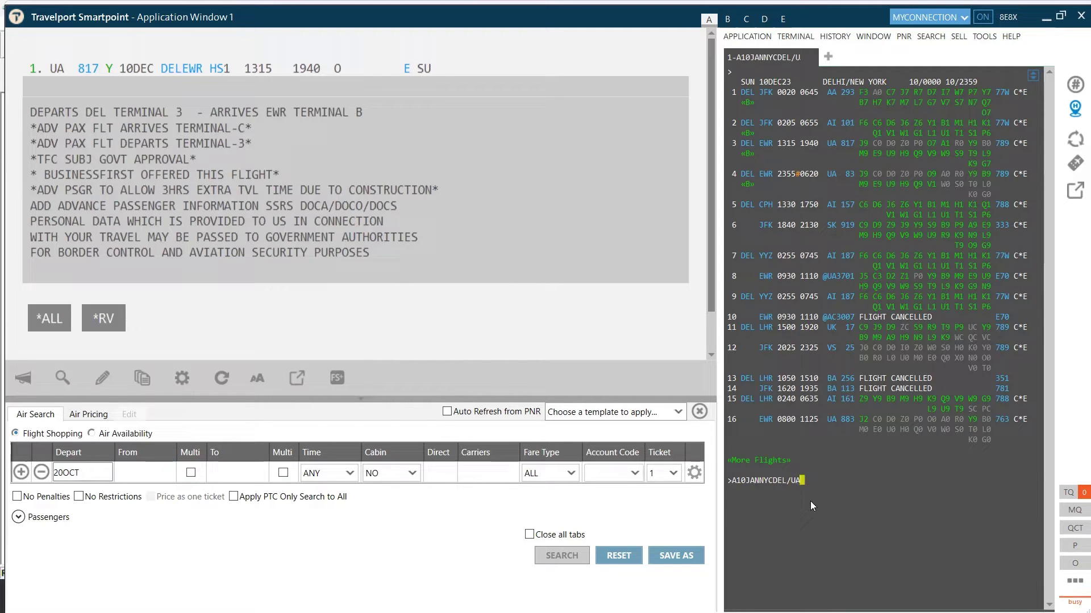
key("Return")
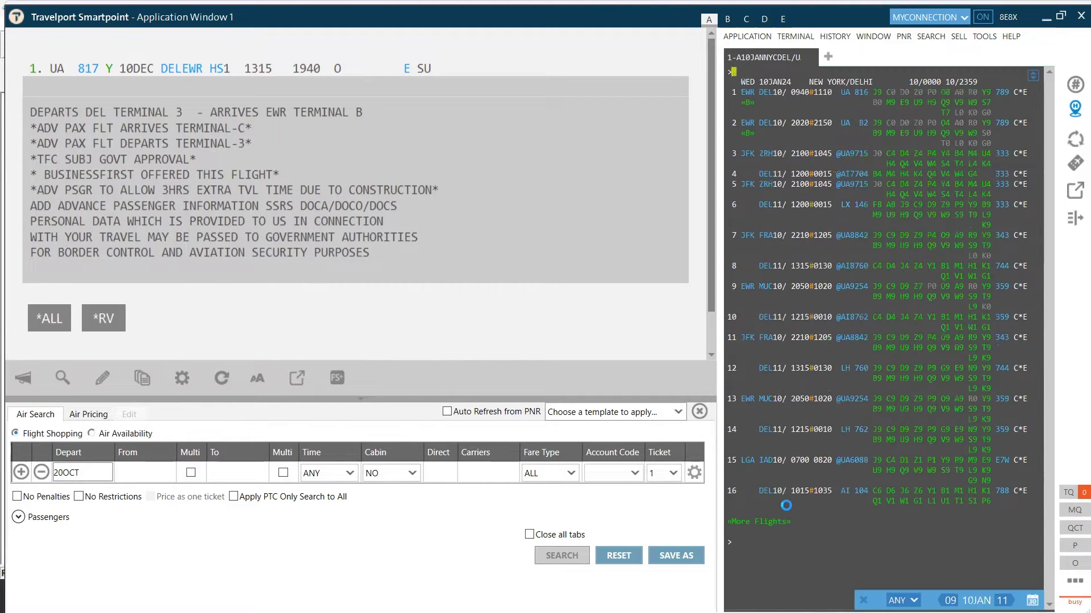
type("N1Y1")
key("Return")
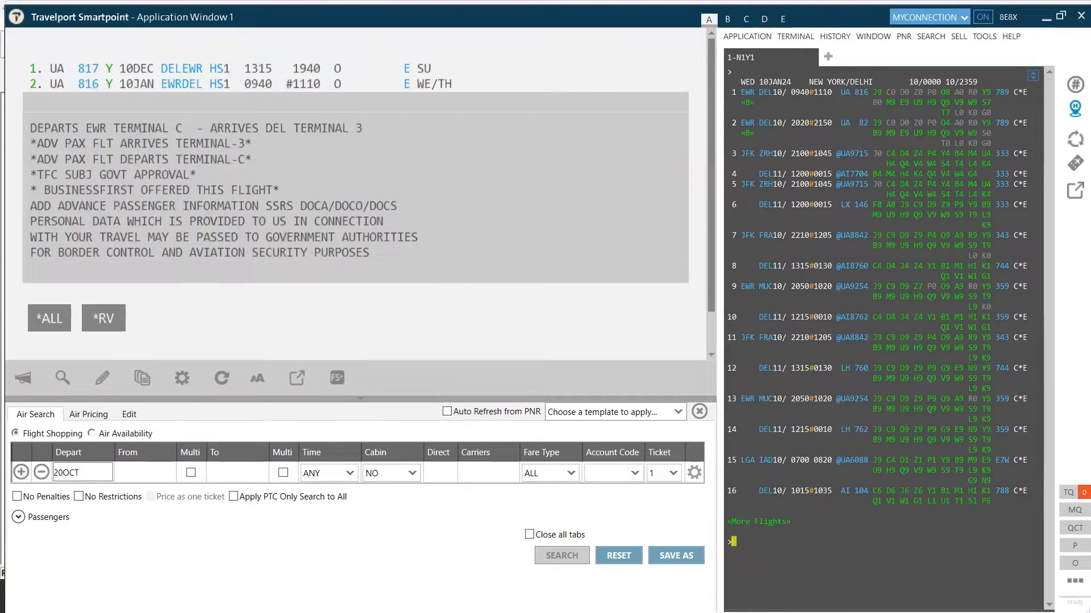
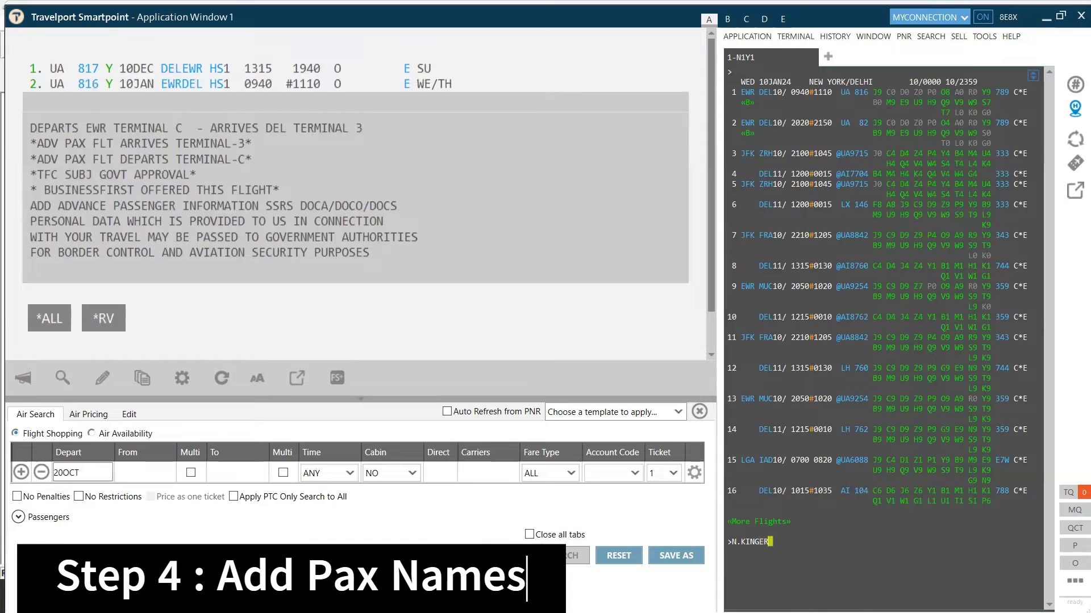
Add the passenger's name and the TOURISMSCHOOL Delhi agency phone number to the booking
key("Return")
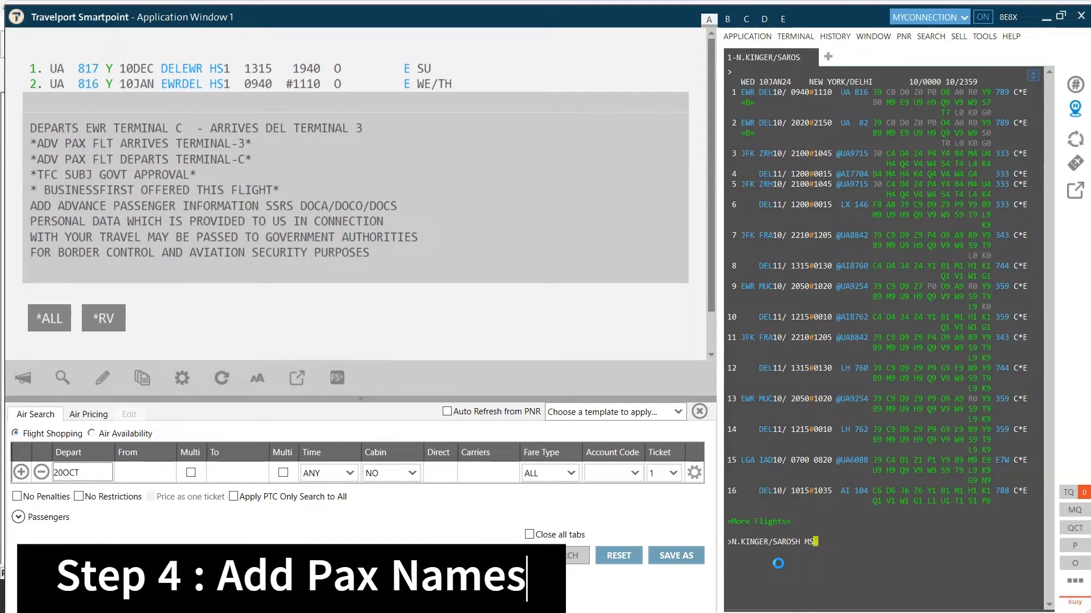
type("P.DEL")
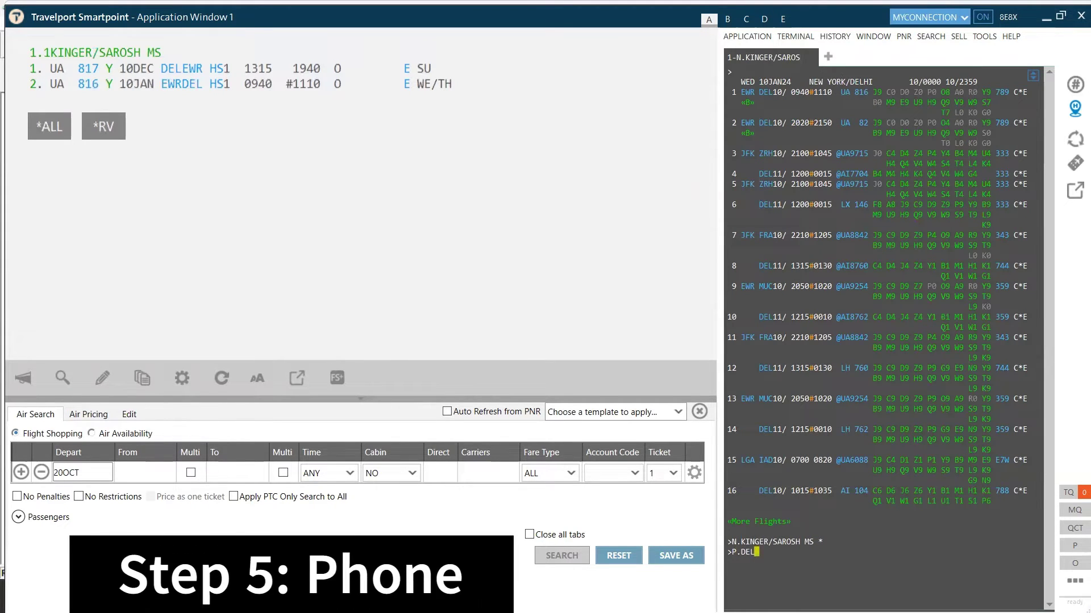
type("T*TOU")
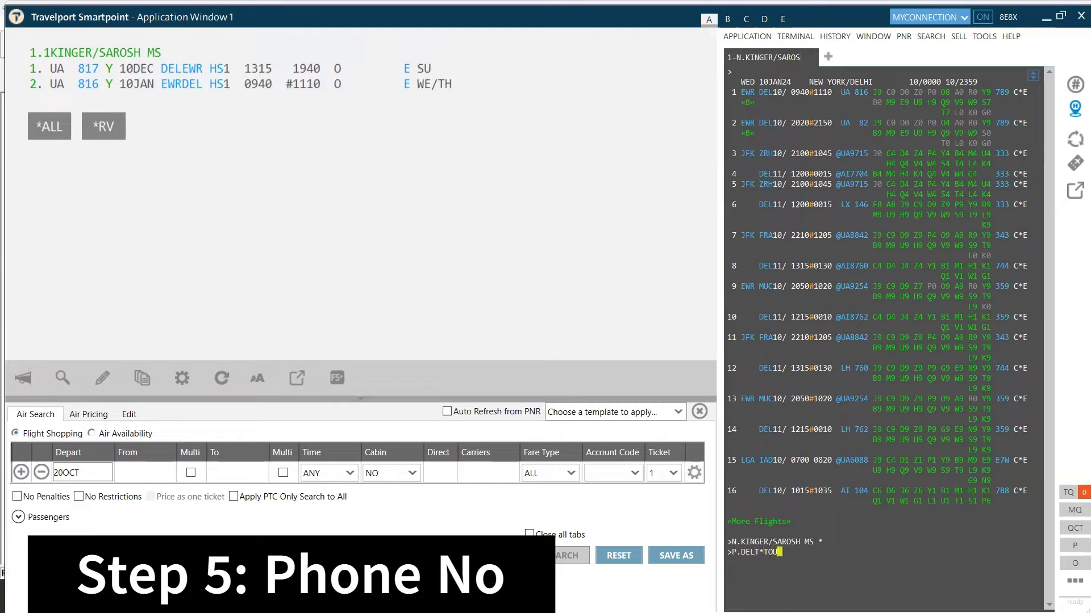
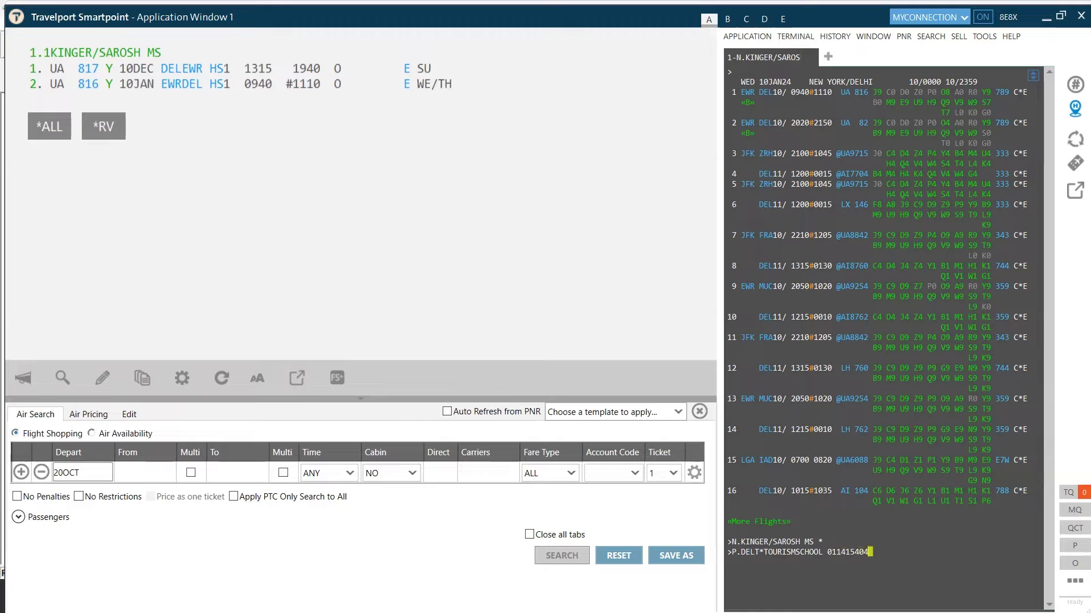
key("Return")
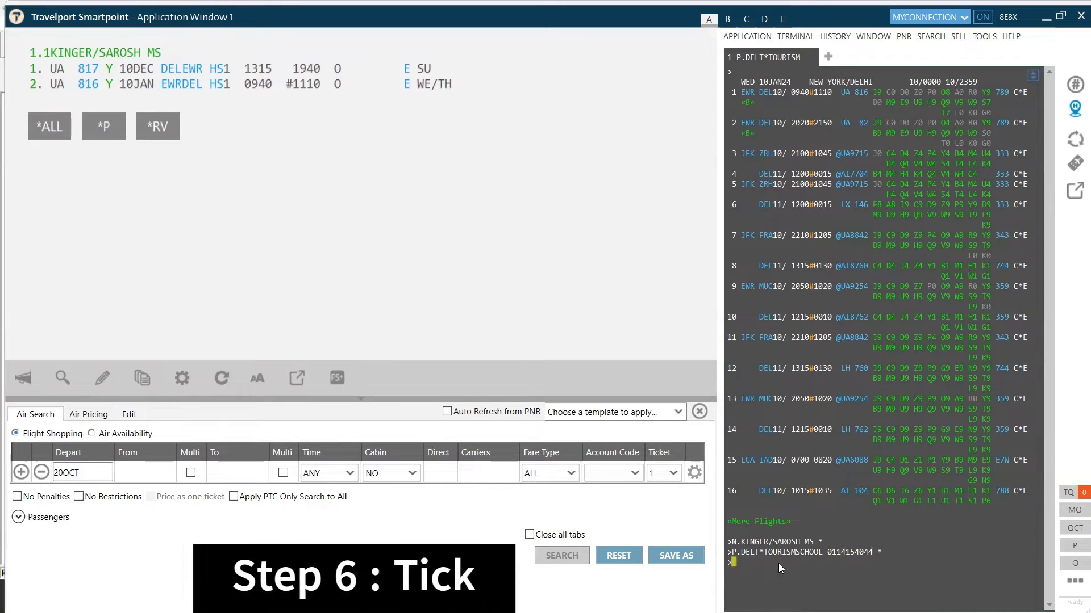
Add ticketing time limit T.TAU/30NOV and a received-from entry, then end the PNR with ER
type("T.TAU/3")
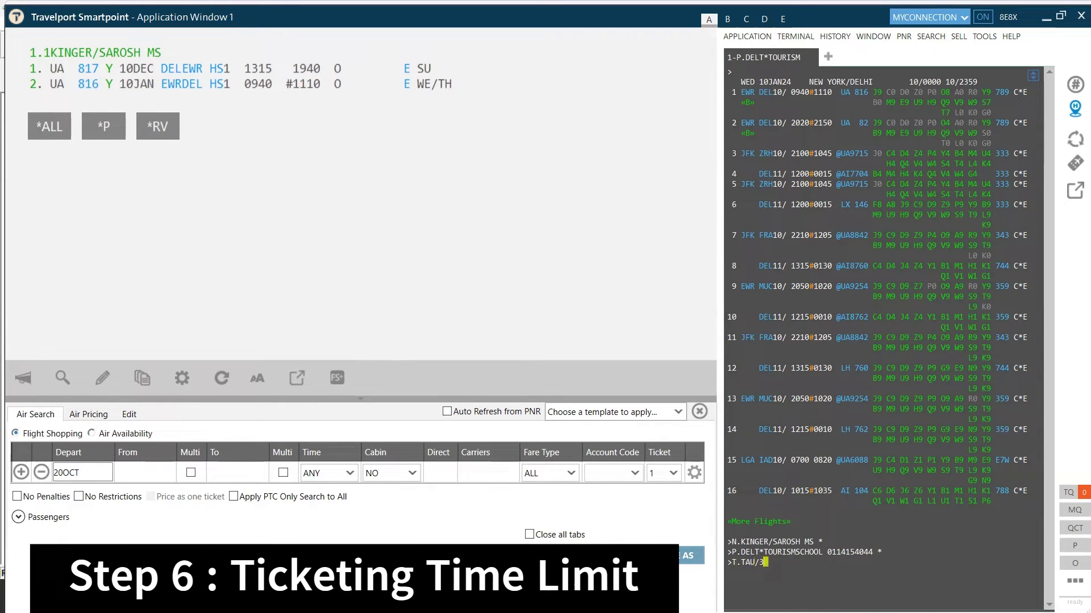
type("0NOV")
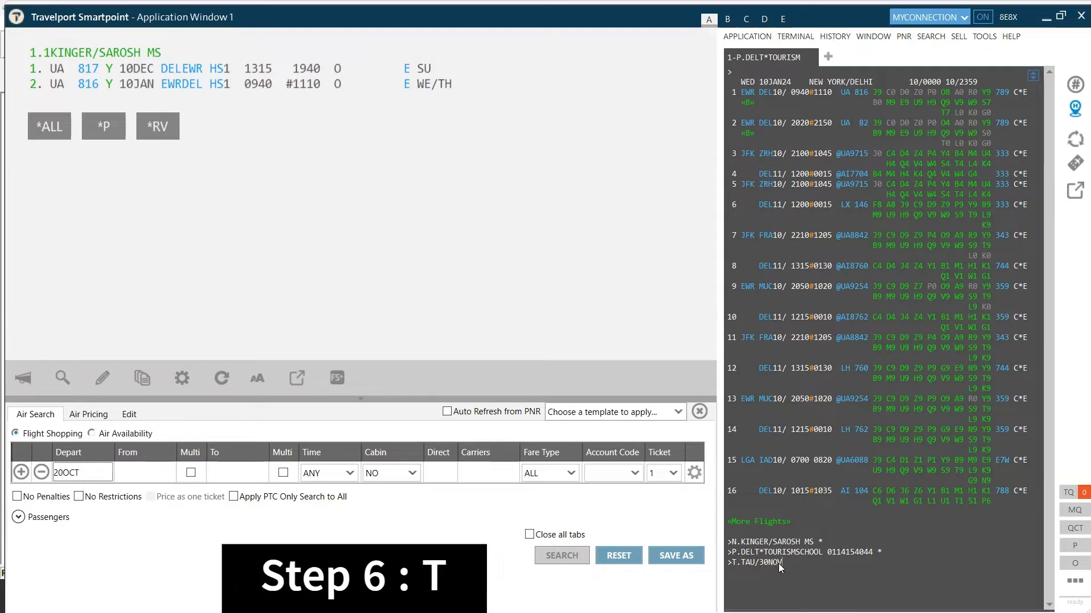
key("Return")
type("R.S")
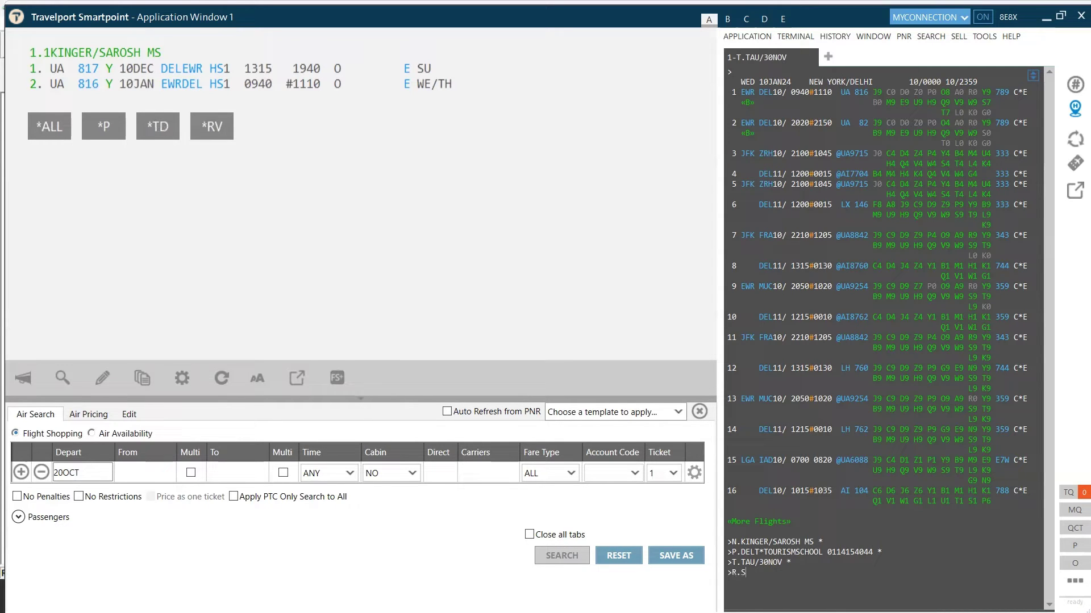
type("AROSH")
key("Return")
type("ER")
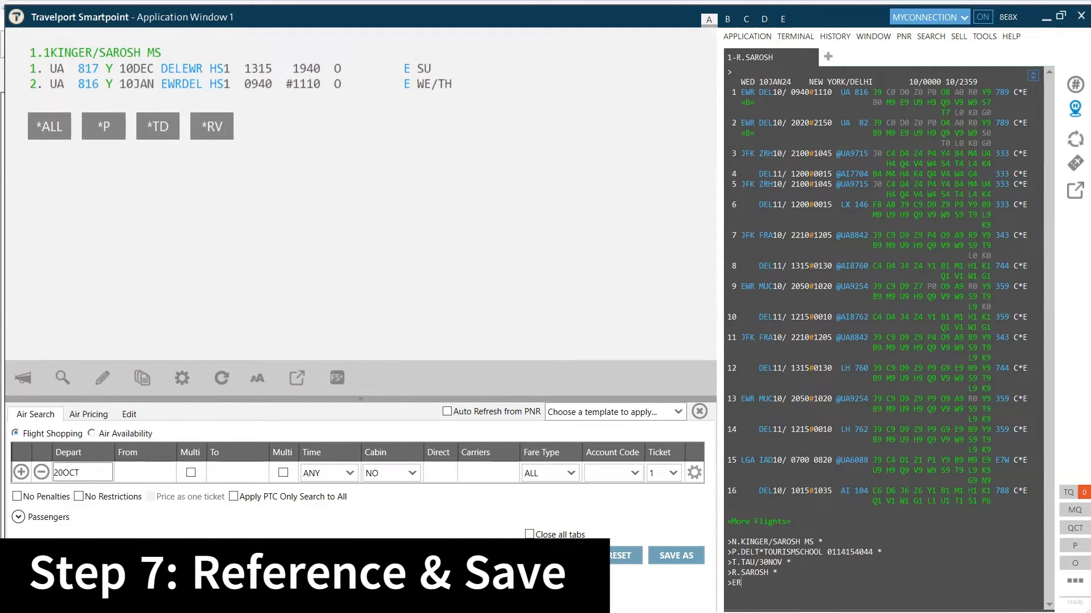
key("Return")
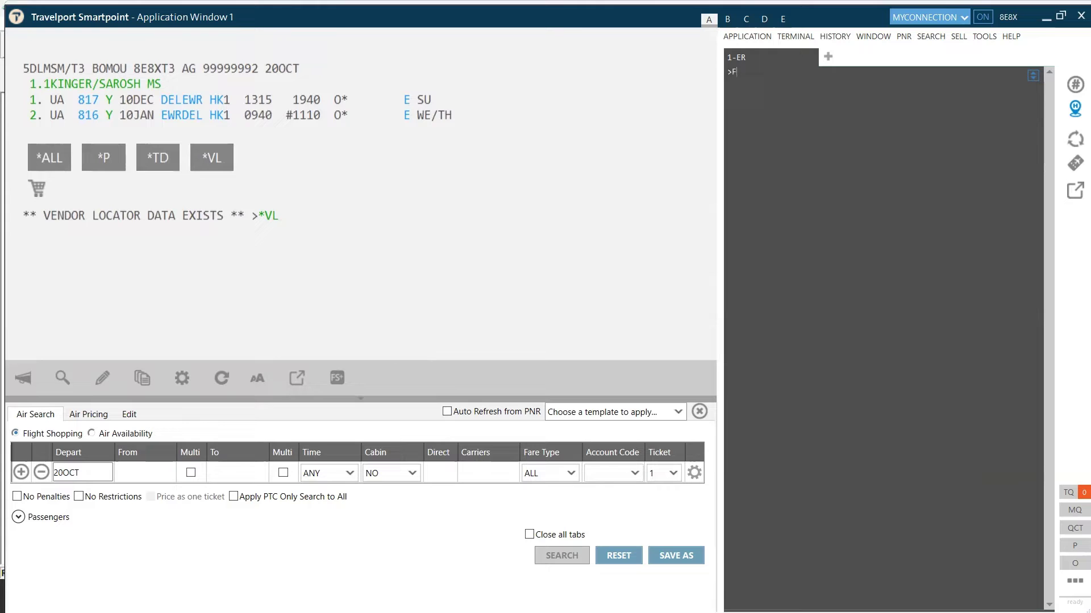
Price with FQBB, rebook into K and T classes via FQBBK, and review the INR 88112 filed fare
type("FQBB")
key("Return")
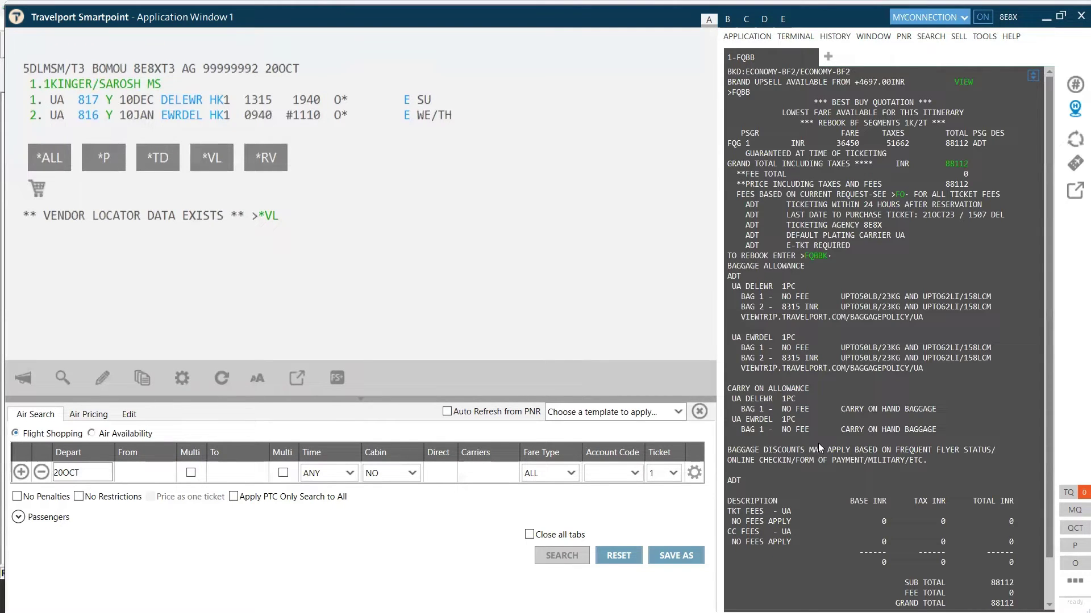
scroll(825, 353, "down", 3)
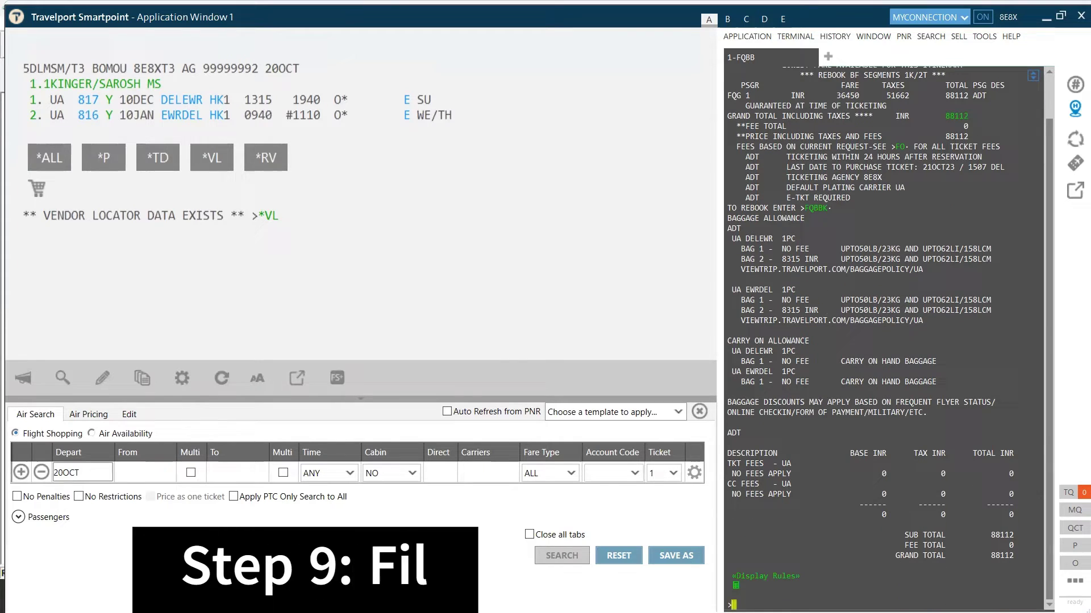
type("FQBBK")
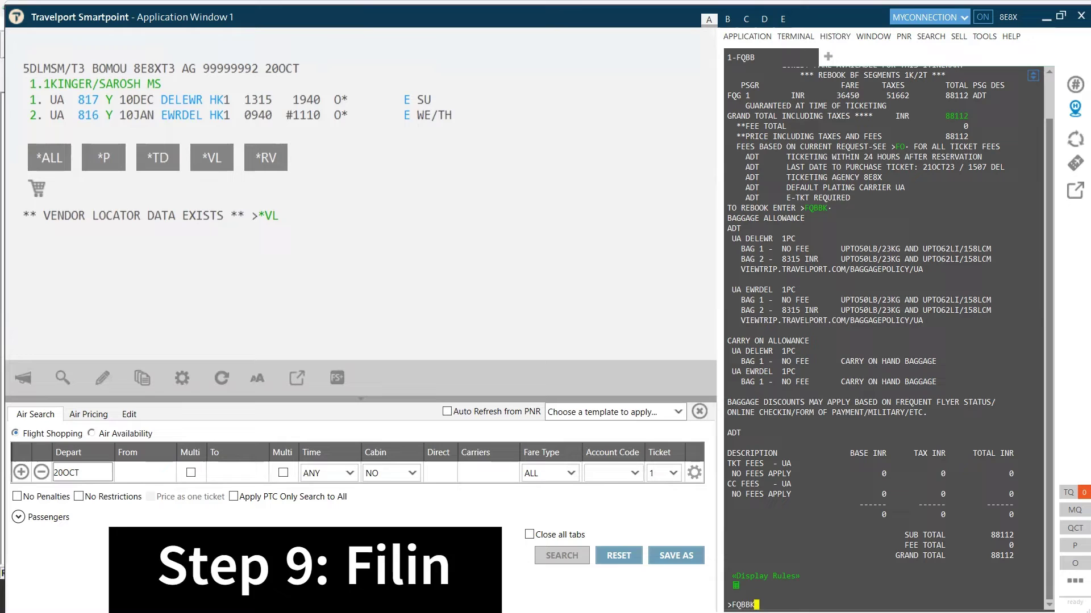
key("Return")
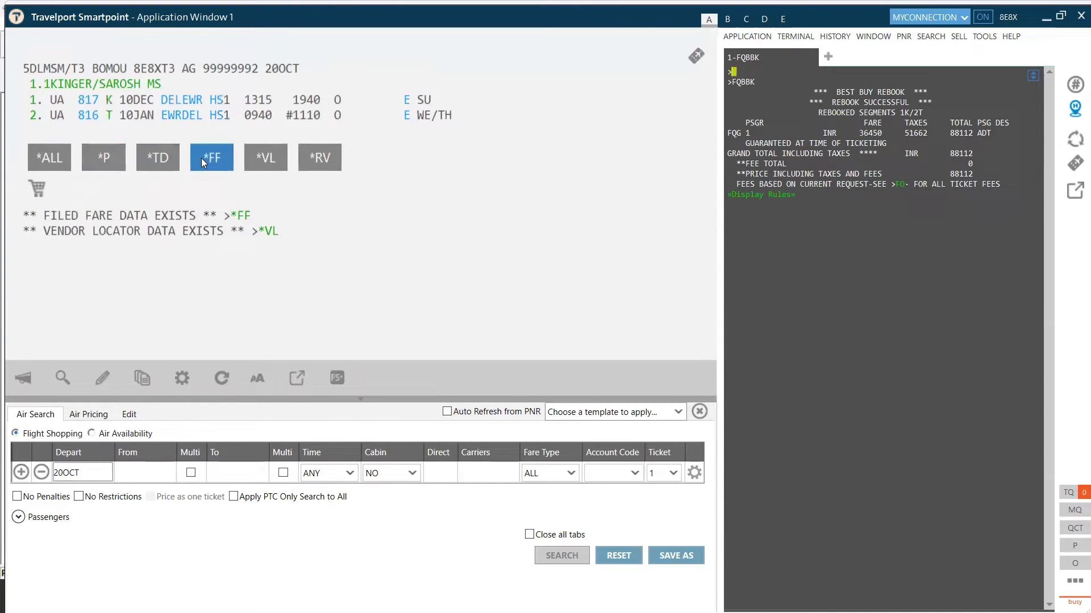
left_click(216, 159)
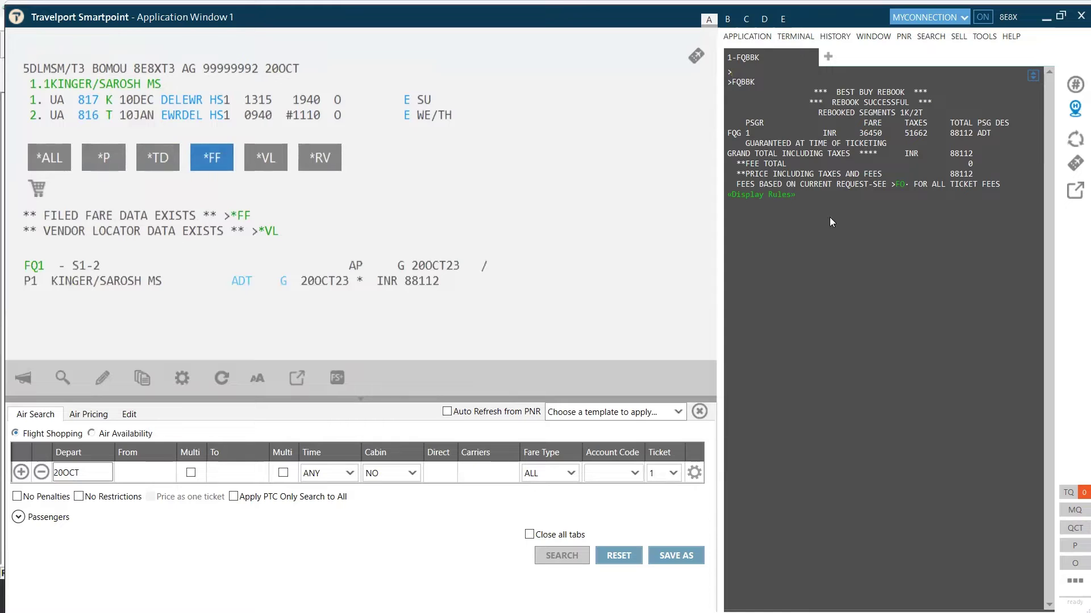
Add the received-from entry and end the booking with ER
type("R.SAROSH")
key("Return")
type("ER")
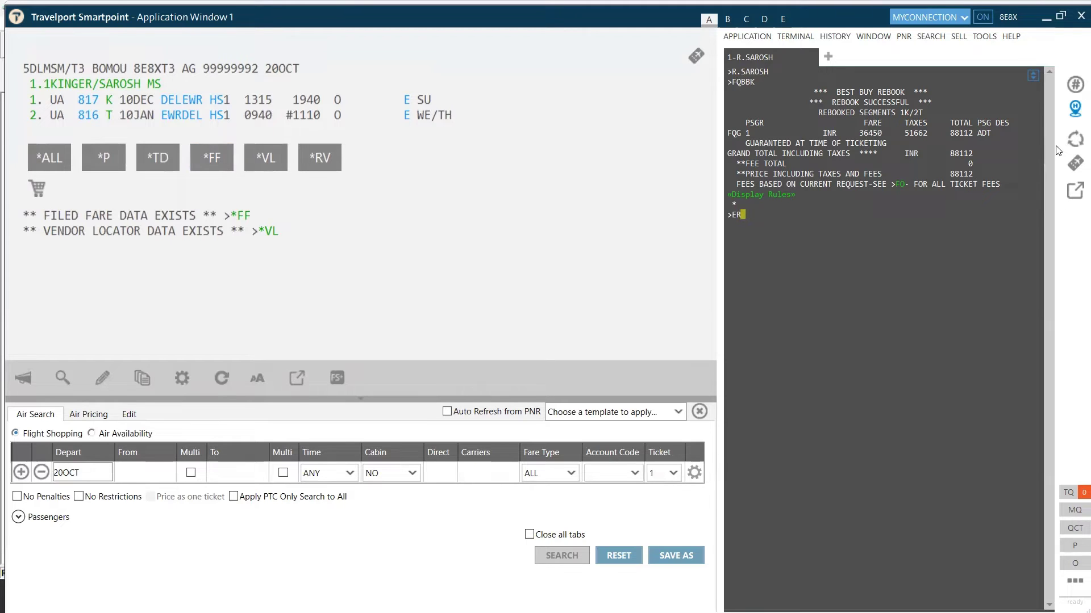
key("Return")
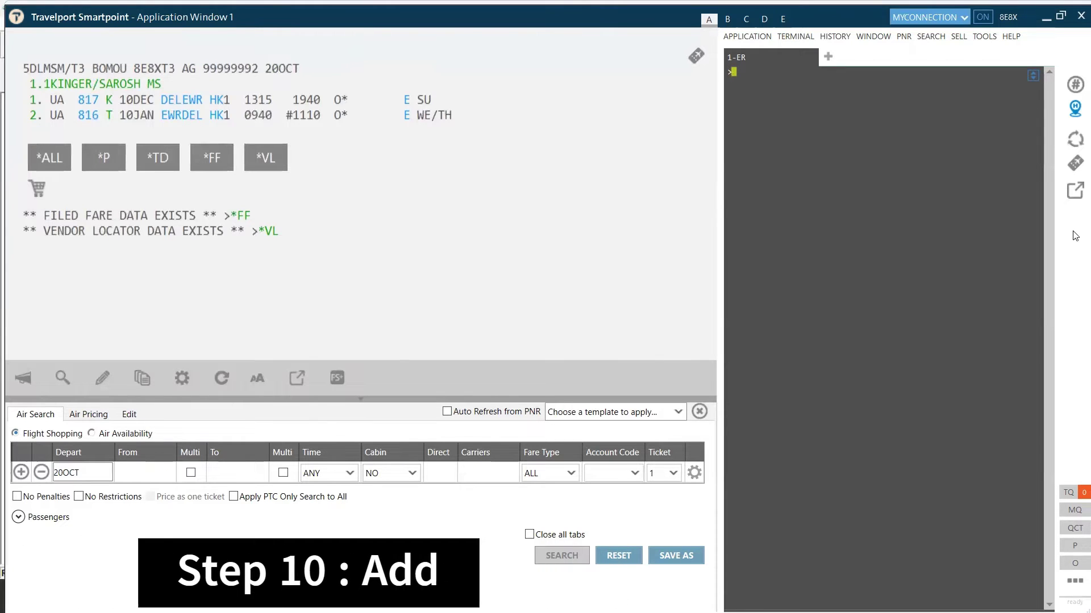
Apply ticket modifiers TMU1FS/Z0/EB NRF to filed fare 1, dropping the /CUA suffix
type("TM")
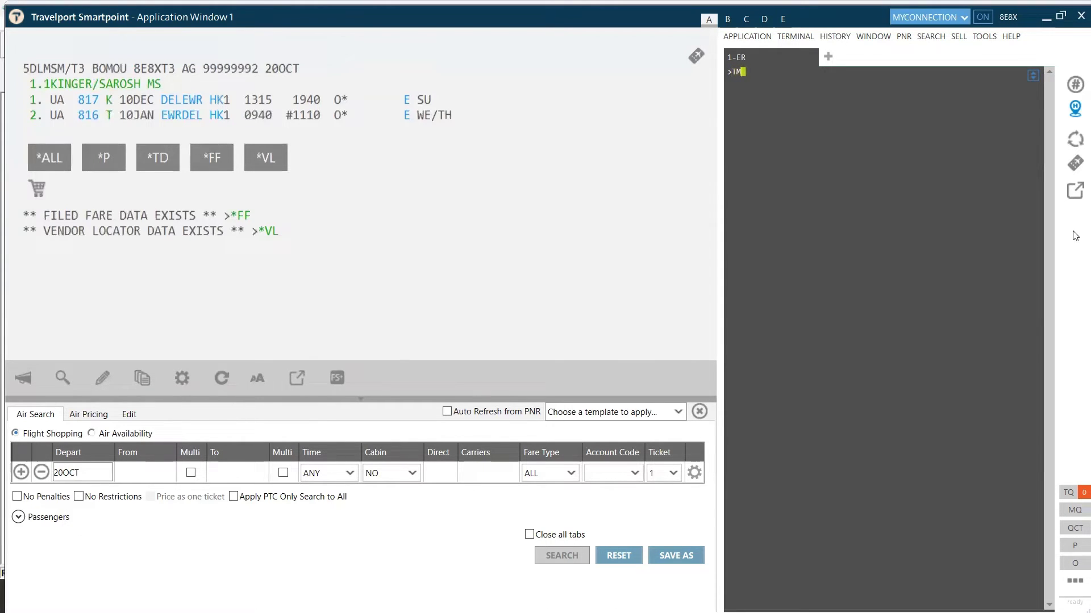
type("U1FS/Z0/EB NRF/CUA")
key("BackSpace")
key("BackSpace")
key("BackSpace")
key("BackSpace")
key("Return")
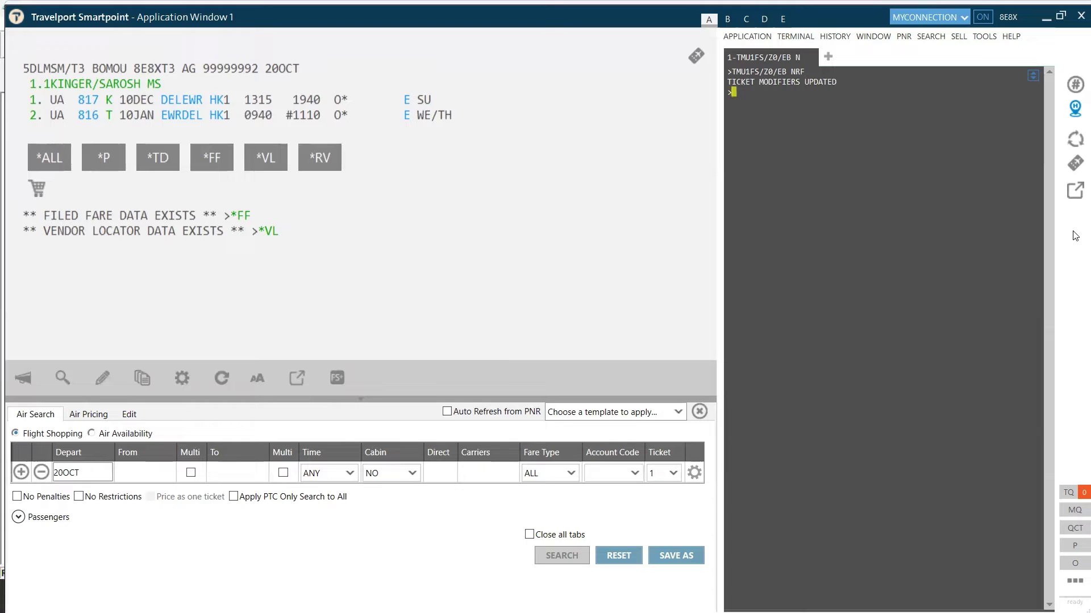
Add a United SSRCTCM mobile contact SSR with the passenger's phone number for passenger 1
type("SI.P1/S")
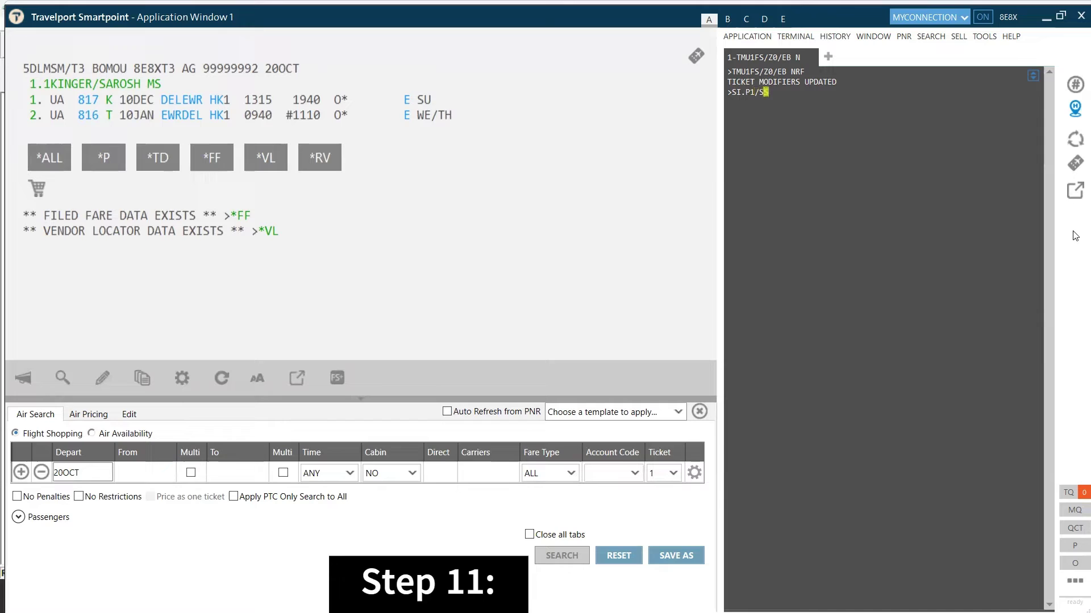
type("SRCTCM")
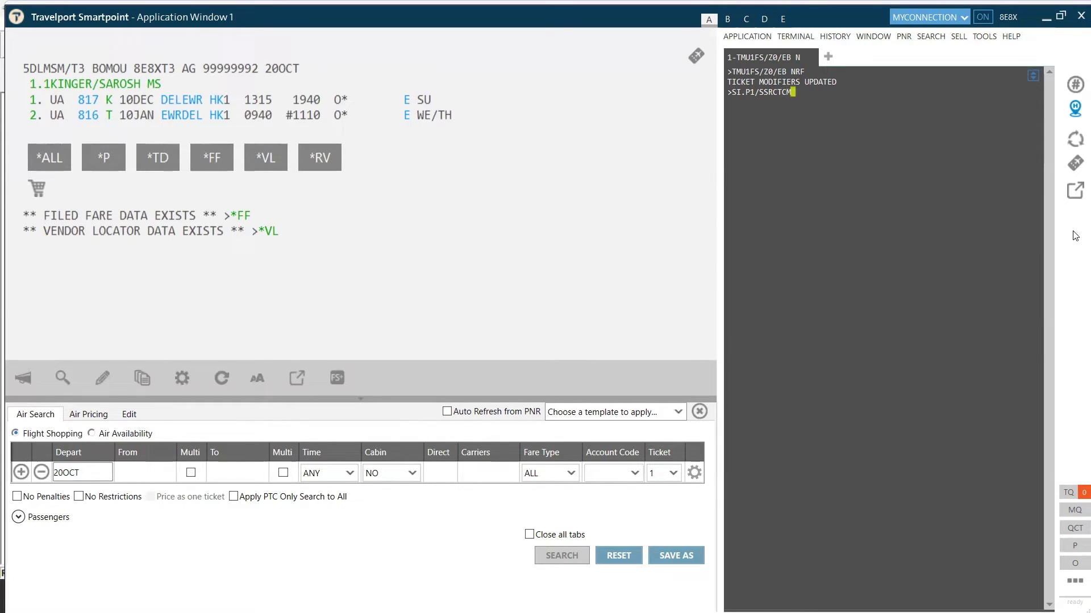
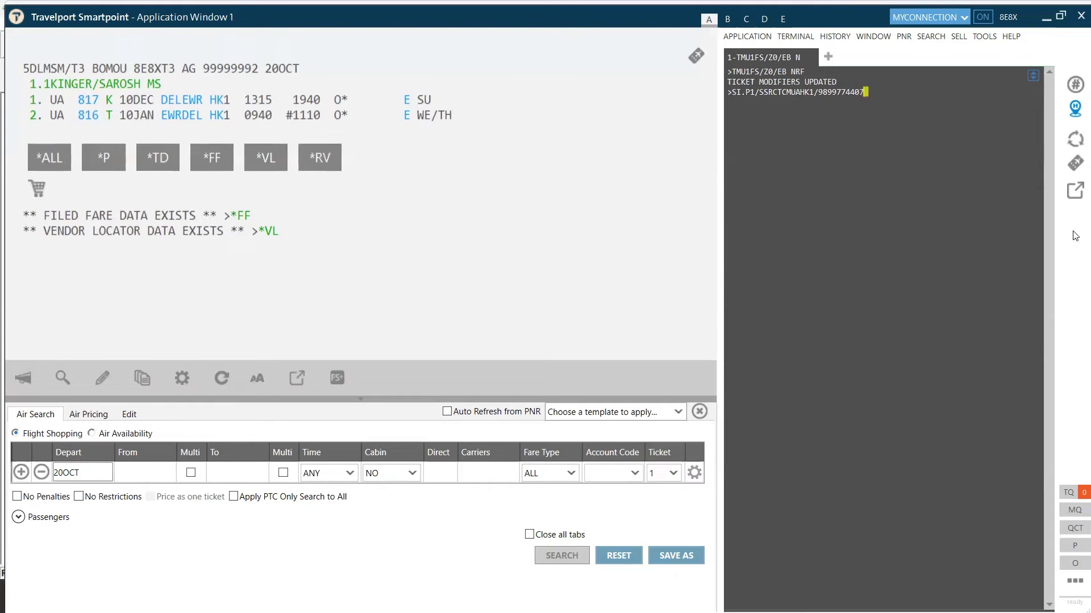
key("Return")
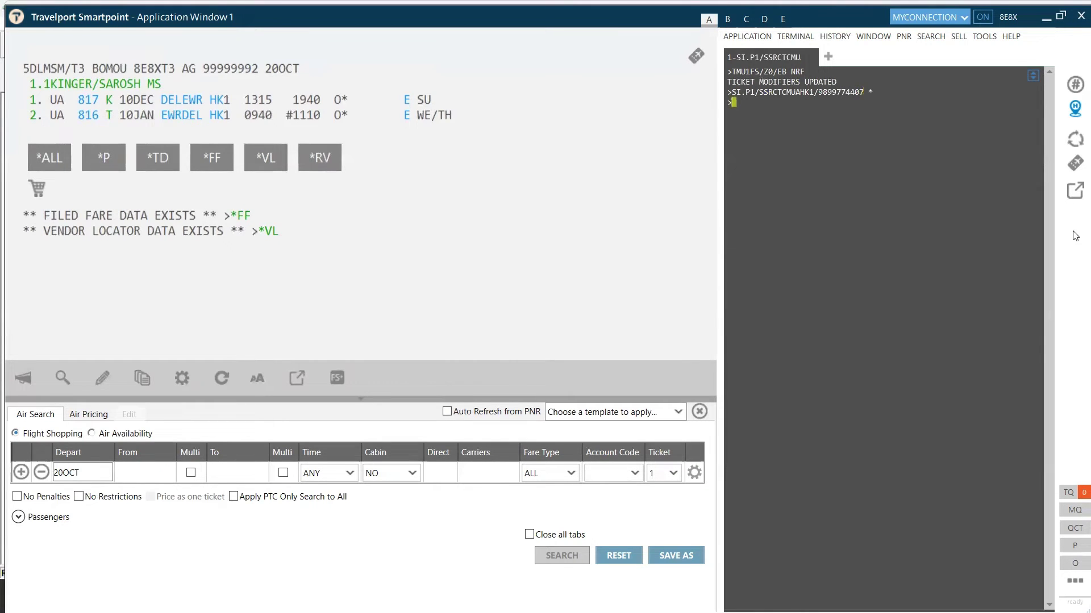
Add passenger 1's SSRCTCE e-mail contact SSR and type the SSRDOCS passport entry
type("SI.P1")
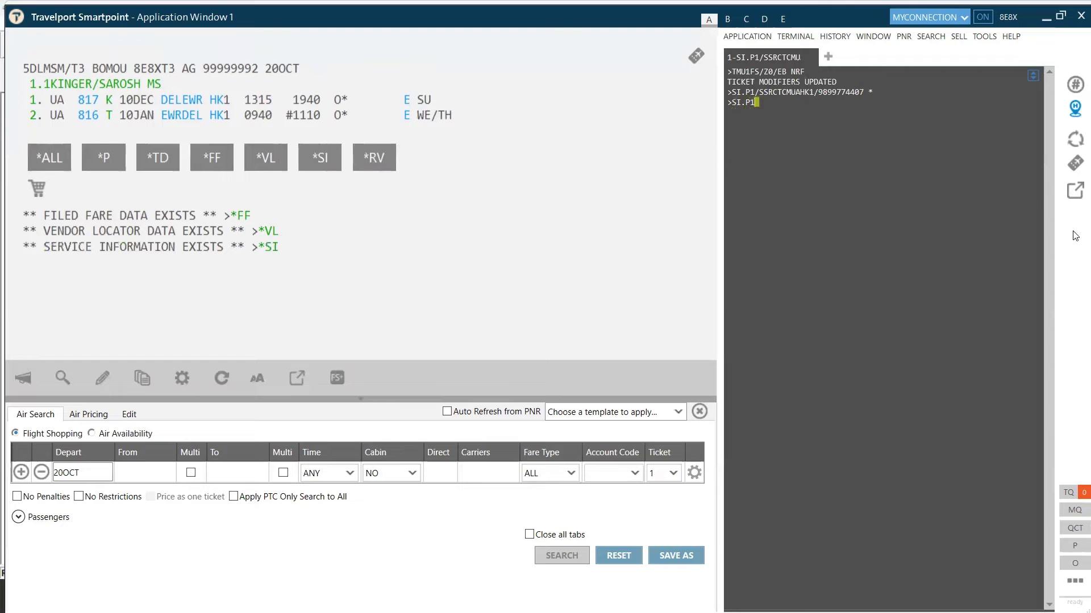
type("/SSRCTCEUAHK1")
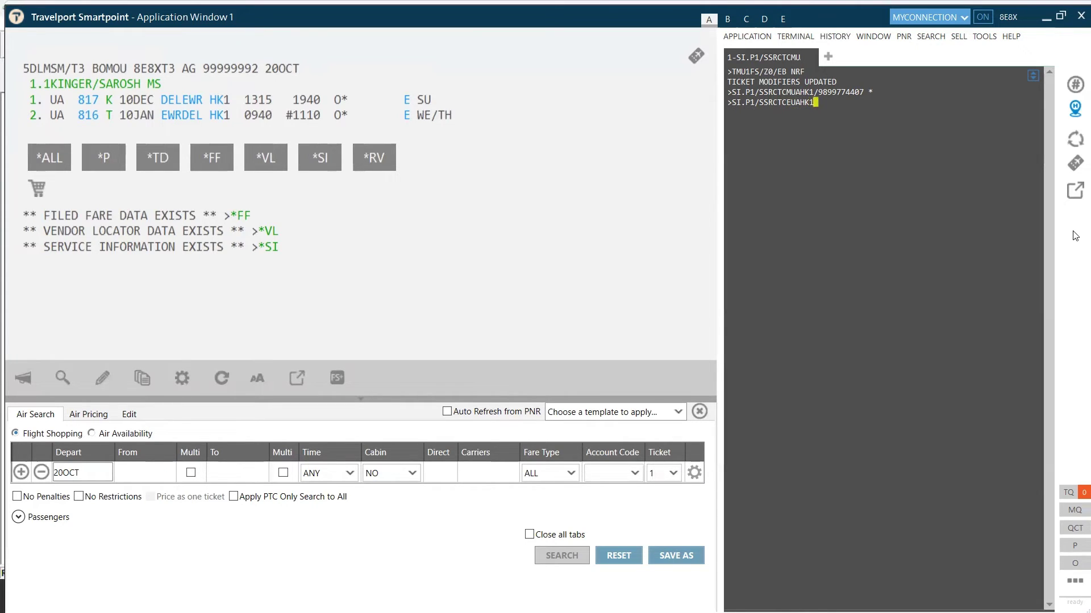
key("Return")
type("SI.P1/SSRDOCS")
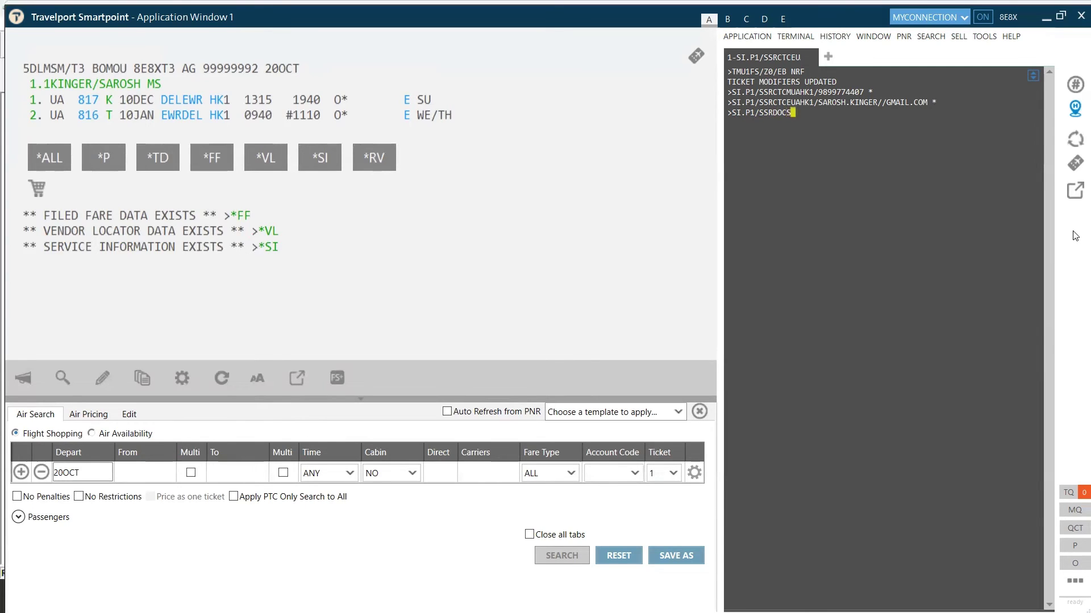
type("UAHK1/P")
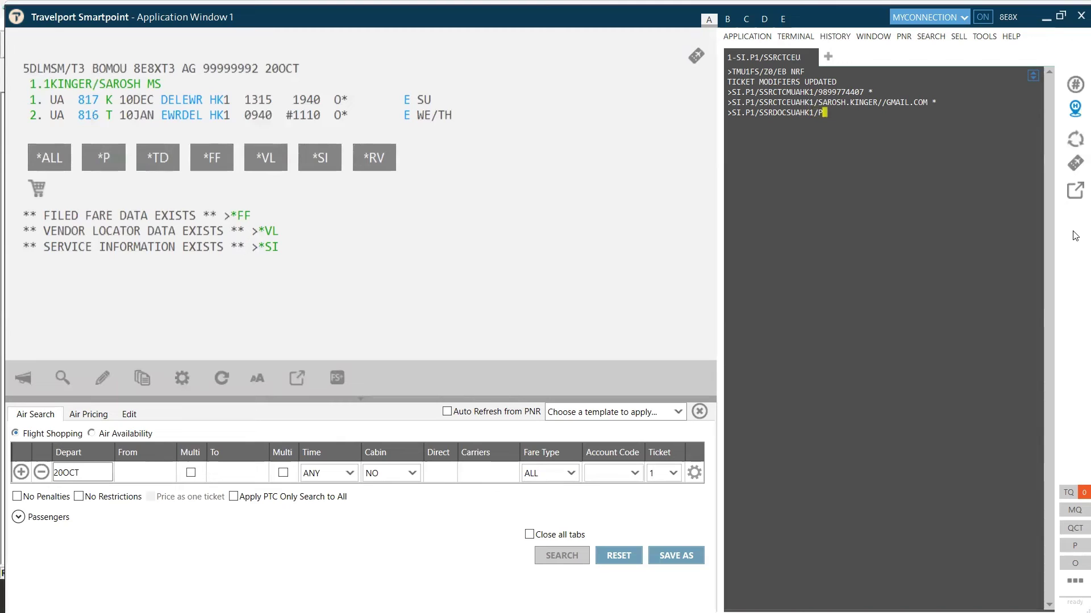
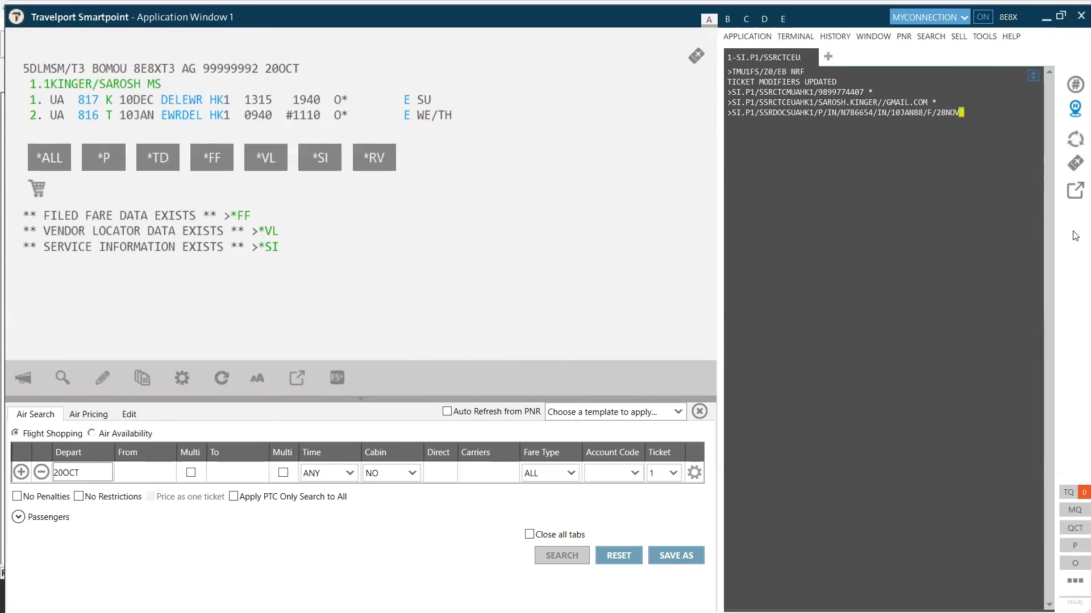
Submit passenger 1's SSRDOCS passport, nationality, birth date, gender and expiry details for United
key("Return")
Enter the passenger's name as received-from, end and save the PNR with ER, then start a TKP ticketing entry
type("R.SAROSH")
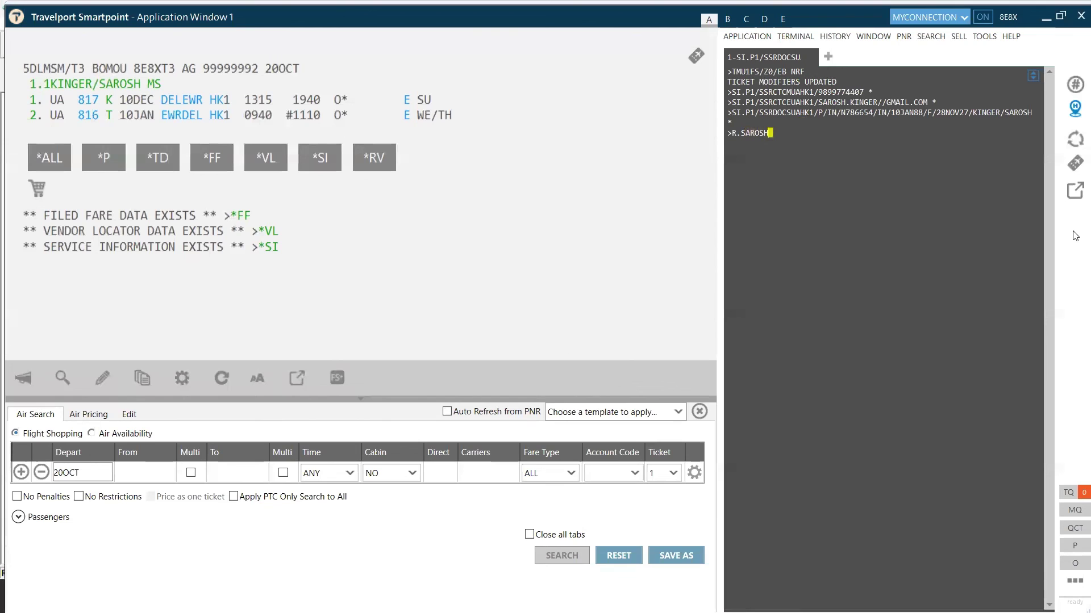
key("Return")
type("ER")
key("Return")
type("TKP")
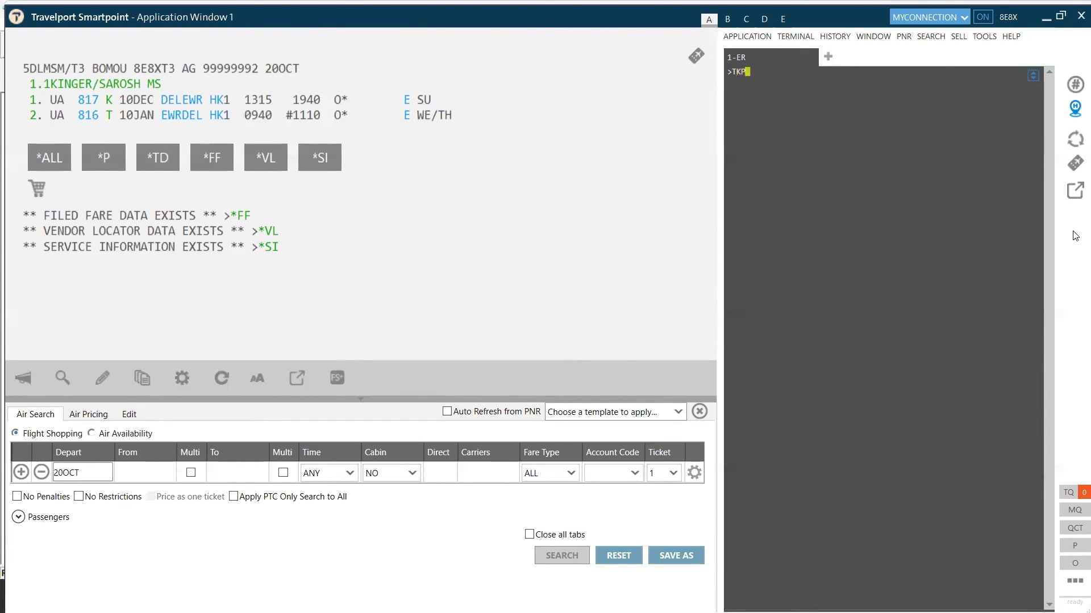